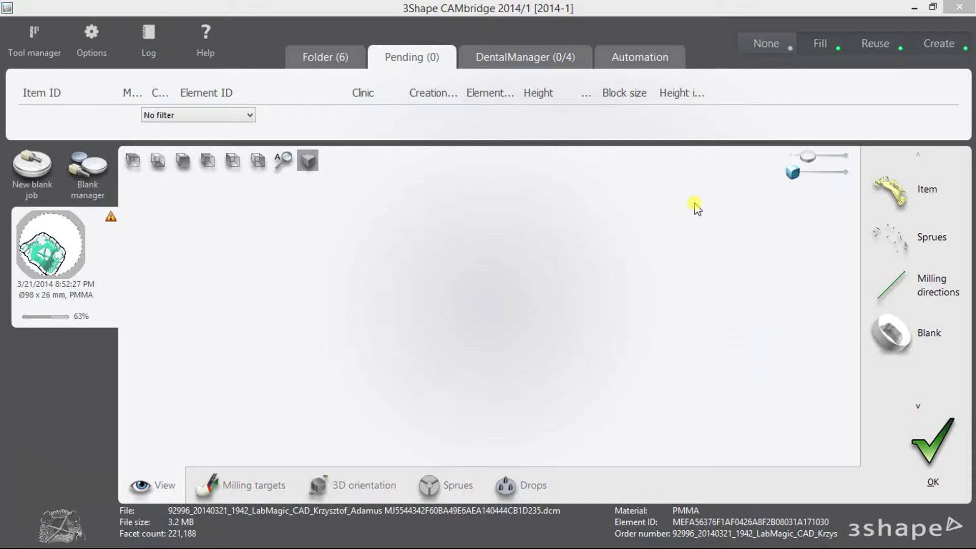
Show the framework item in the 3D view and set it to full opacity.
left_click_drag(796, 179, 816, 164)
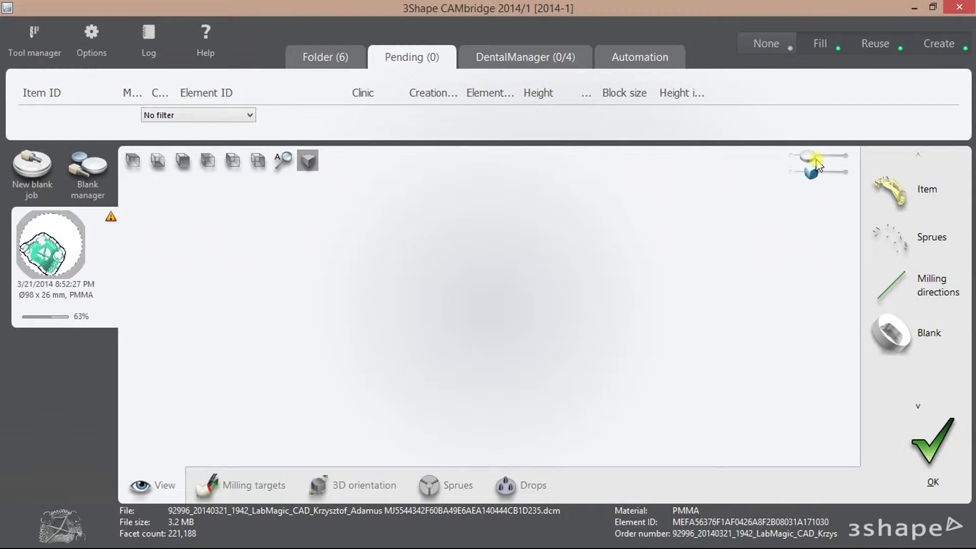
left_click(941, 190)
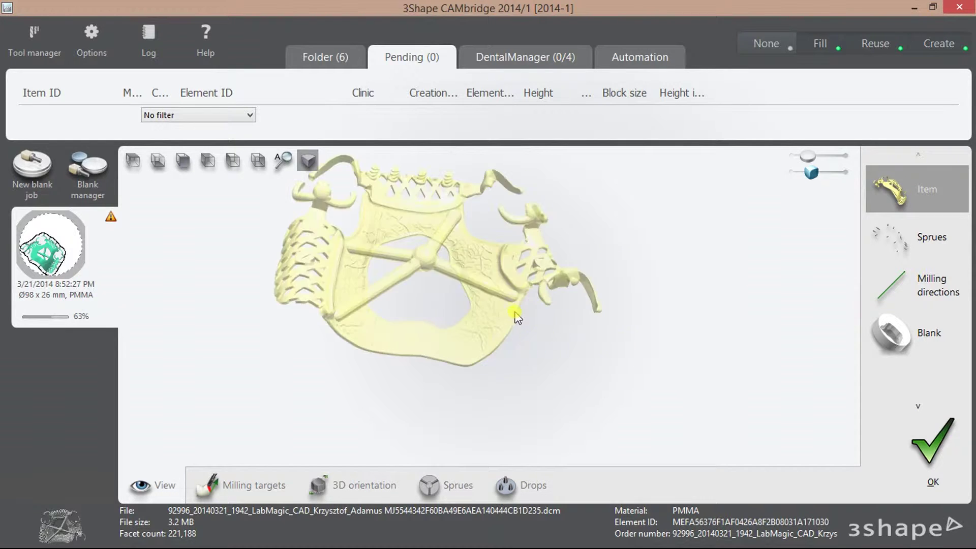
left_click(791, 173)
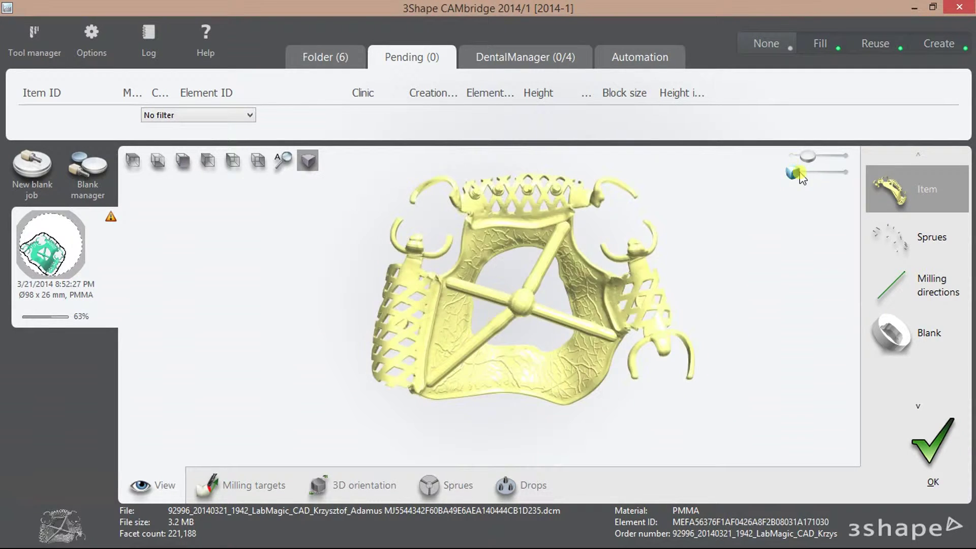
left_click(824, 173)
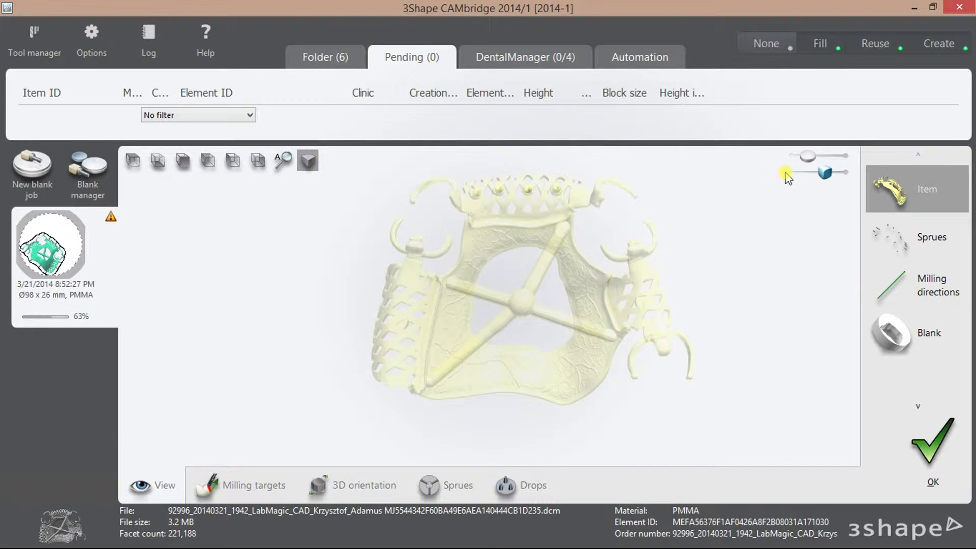
left_click(786, 173)
Inspect the framework from several preset side views and a tilted front view.
right_click_drag(579, 251, 554, 251)
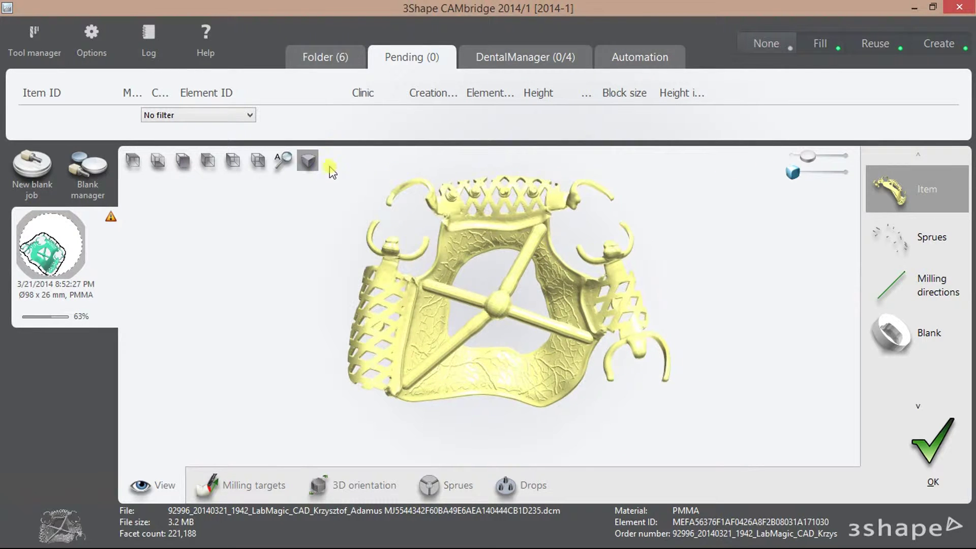
left_click(258, 161)
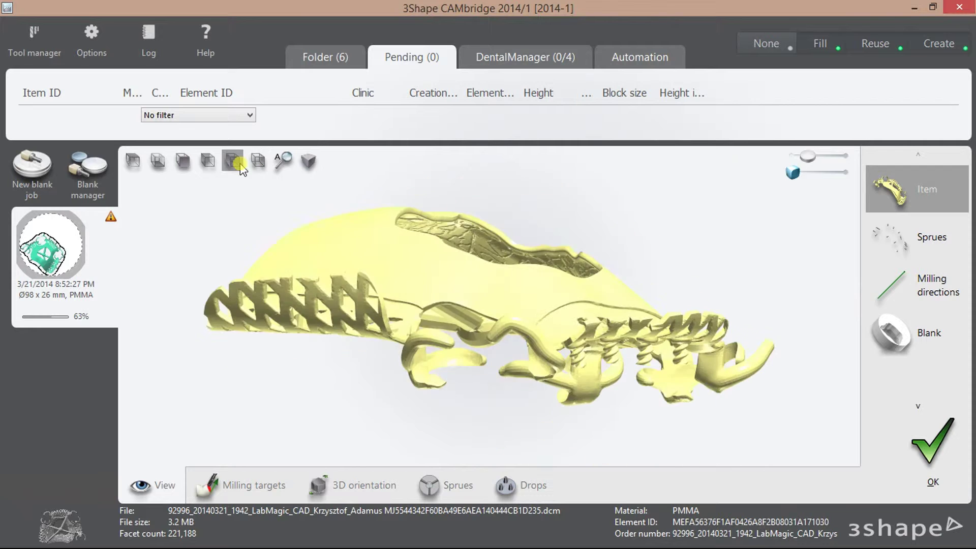
left_click(208, 161)
left_click(132, 162)
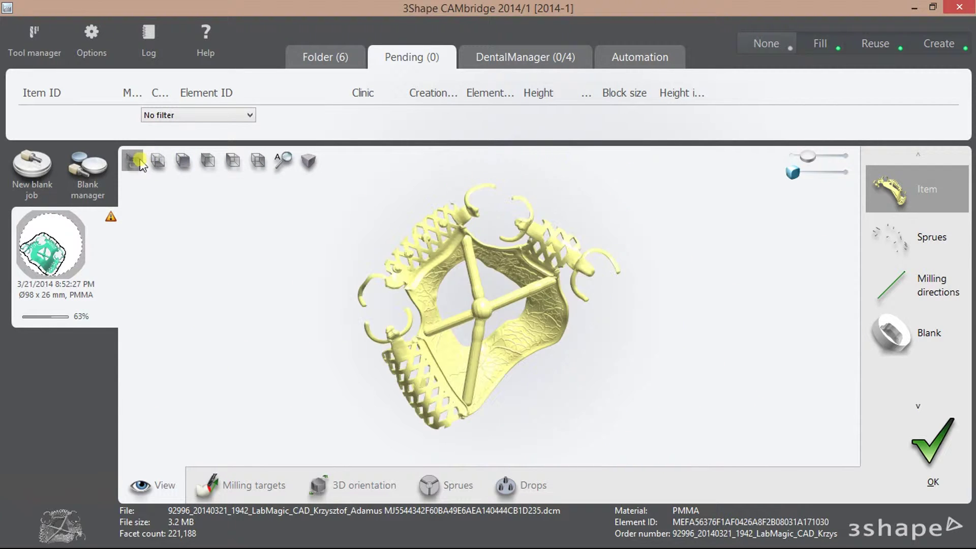
left_click(257, 161)
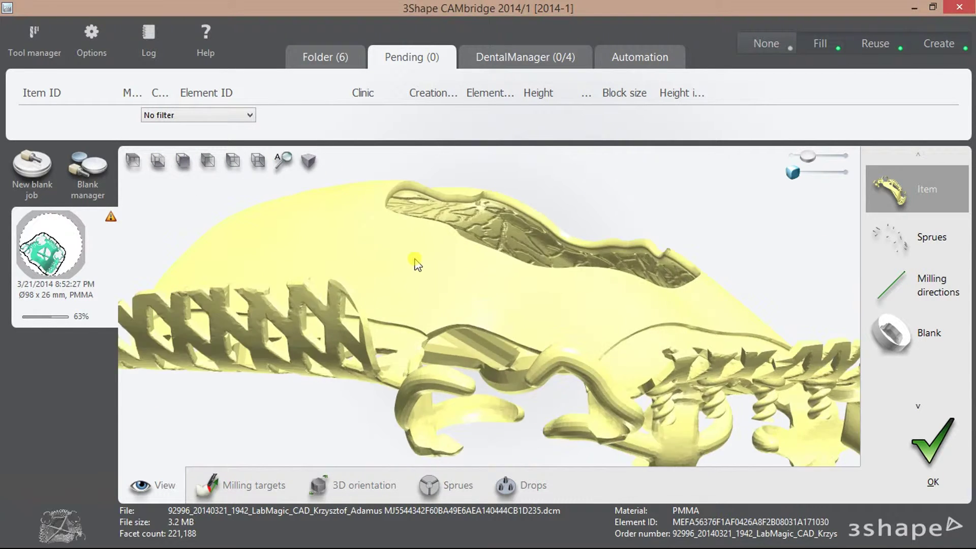
mouse_move(411, 262)
right_mouse_down()
mouse_move(484, 227)
mouse_move(513, 274)
right_mouse_up()
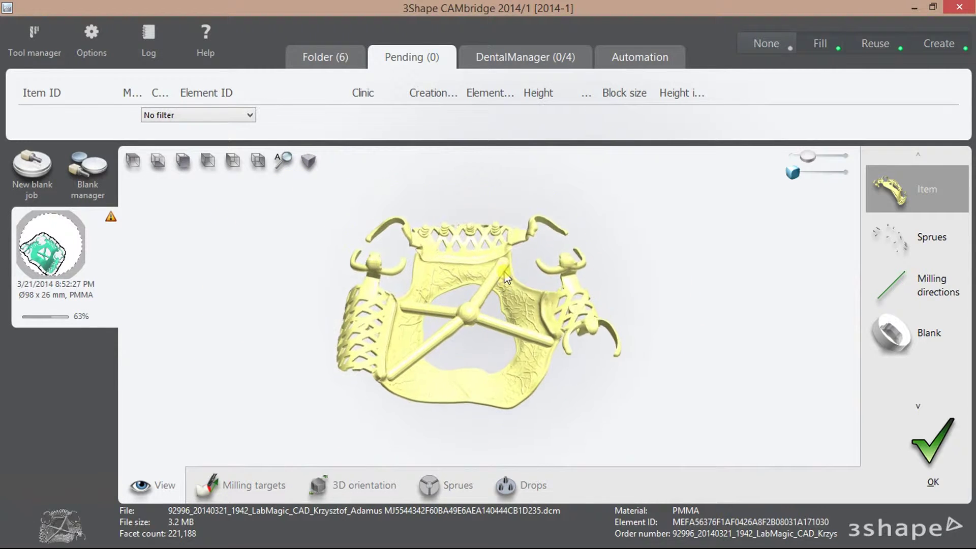
Show the sprues, milling directions and milling blank, viewing them from above.
left_click(934, 246)
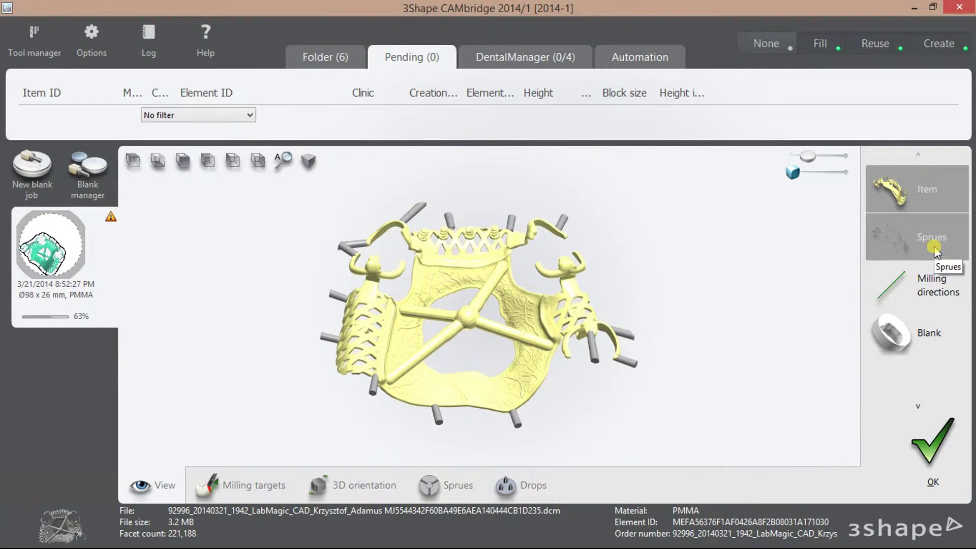
mouse_move(478, 351)
right_mouse_down()
mouse_move(476, 396)
mouse_move(260, 330)
mouse_move(645, 331)
right_mouse_up()
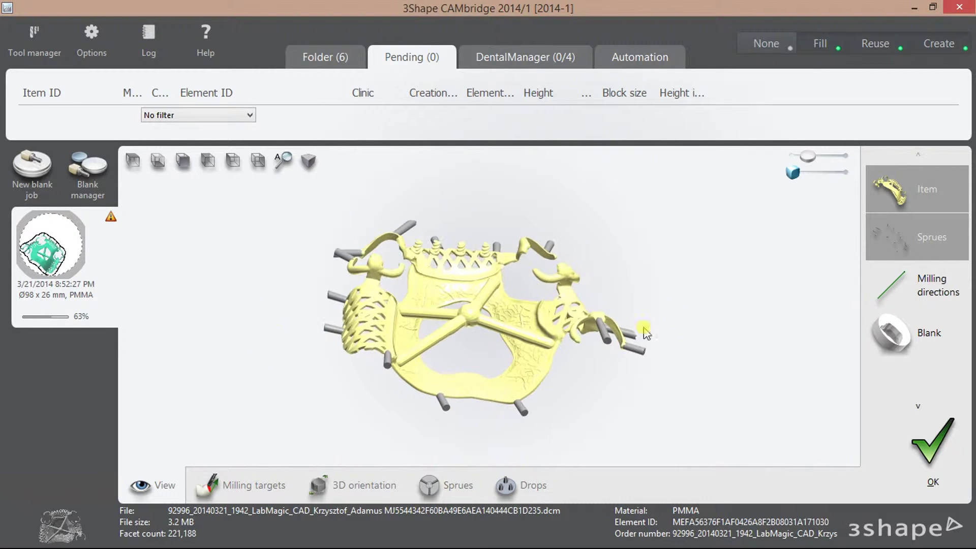
left_click(893, 292)
right_click_drag(523, 328, 524, 341)
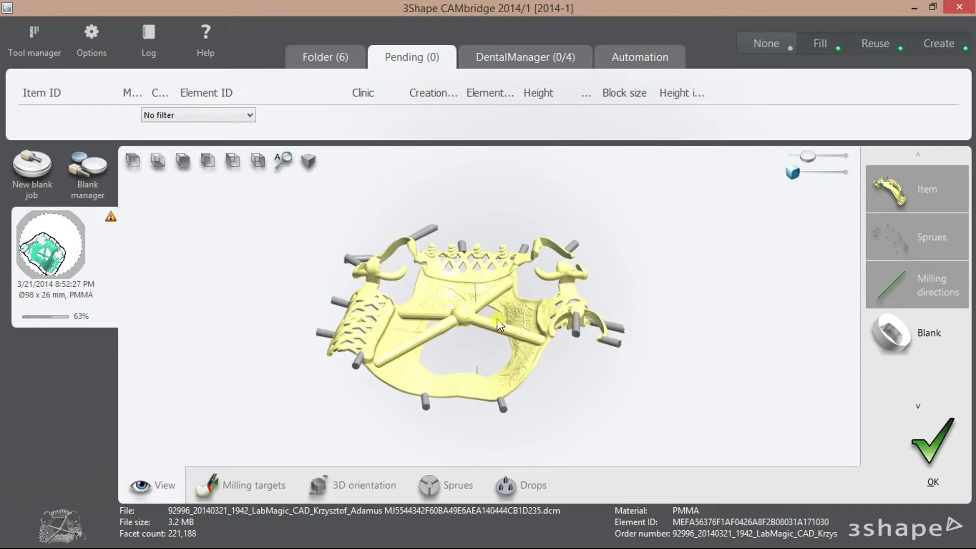
left_click(879, 345)
mouse_move(476, 285)
right_mouse_down()
mouse_move(476, 363)
mouse_move(475, 130)
right_mouse_up()
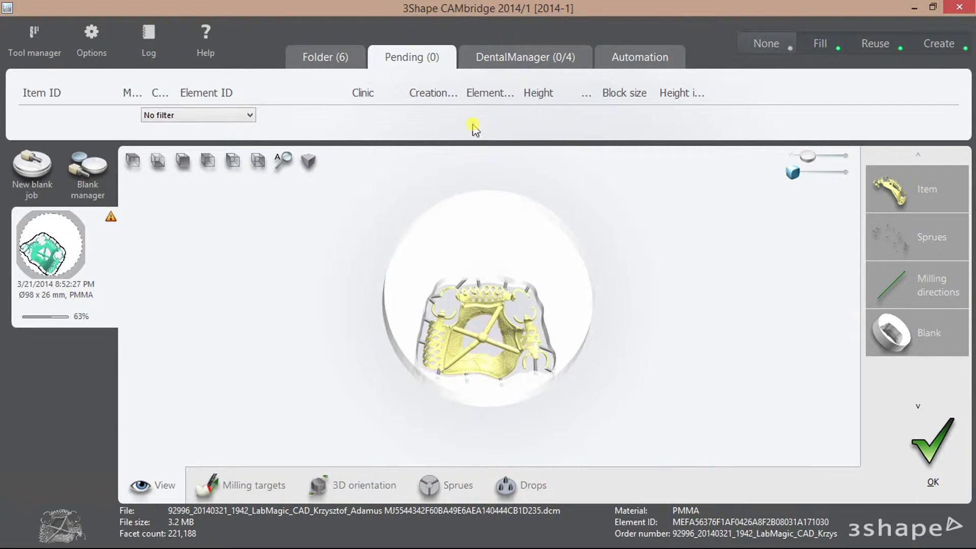
left_click_drag(479, 144, 479, 124)
right_click_drag(490, 256, 500, 249)
Show the fixture holding the blank and inspect it from oblique and side views.
left_click(887, 356)
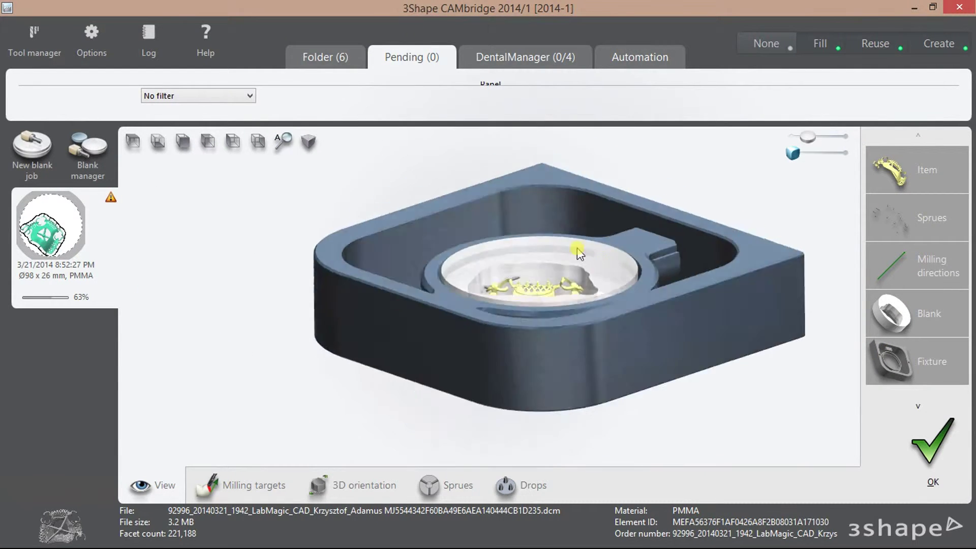
mouse_move(578, 249)
right_mouse_down()
mouse_move(468, 270)
mouse_move(500, 299)
right_mouse_up()
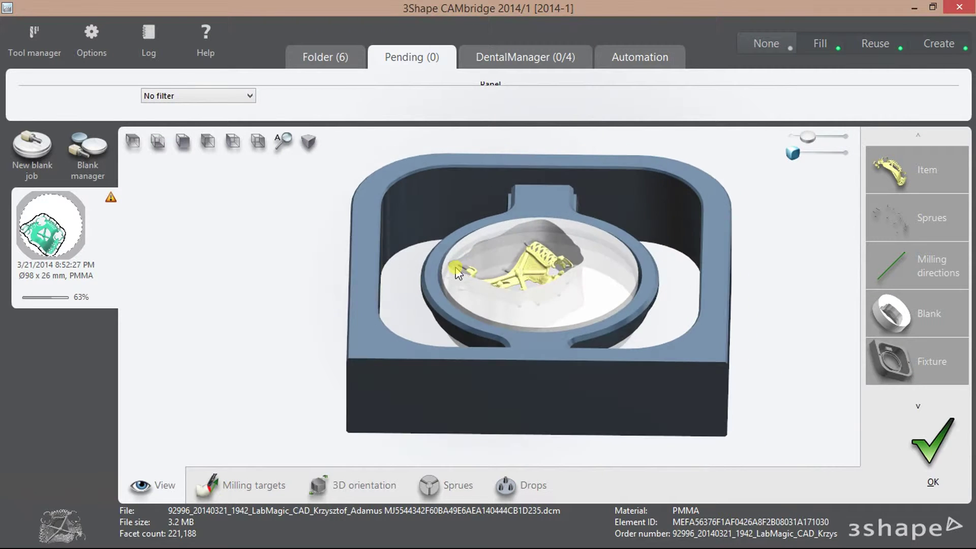
scroll(498, 298, "up", 5)
scroll(498, 299, "down", 5)
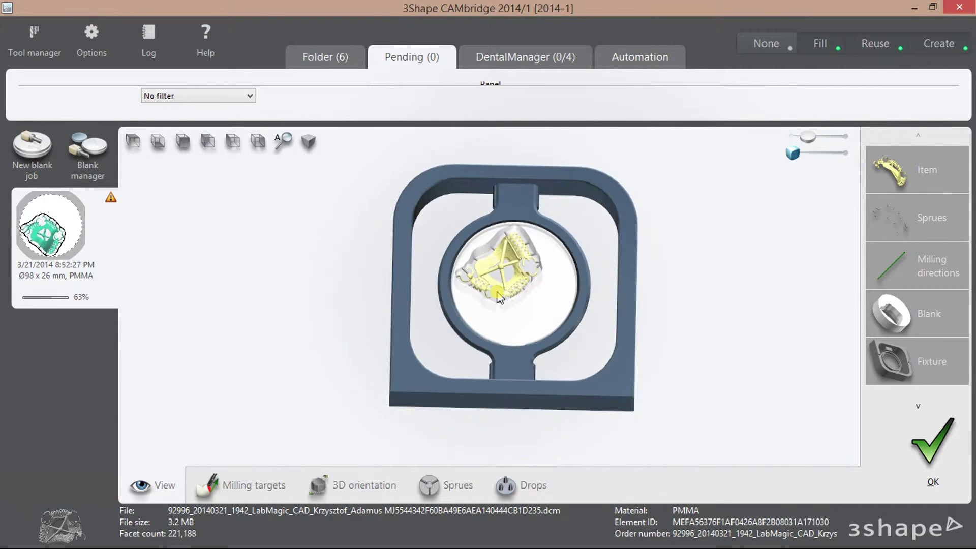
mouse_move(498, 299)
right_mouse_down()
mouse_move(564, 282)
mouse_move(348, 208)
right_mouse_up()
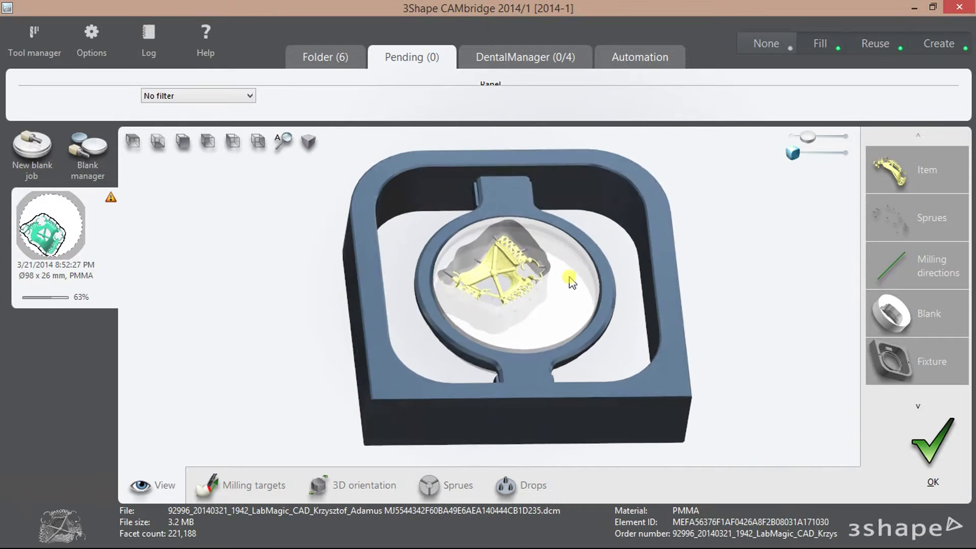
left_click(258, 144)
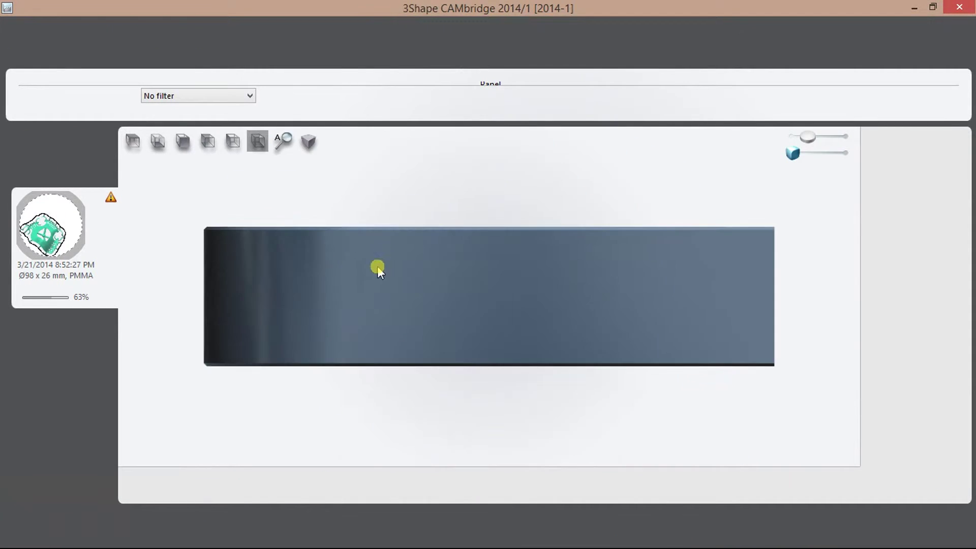
mouse_move(377, 266)
right_mouse_down()
mouse_move(474, 288)
mouse_move(456, 352)
mouse_move(515, 350)
right_mouse_up()
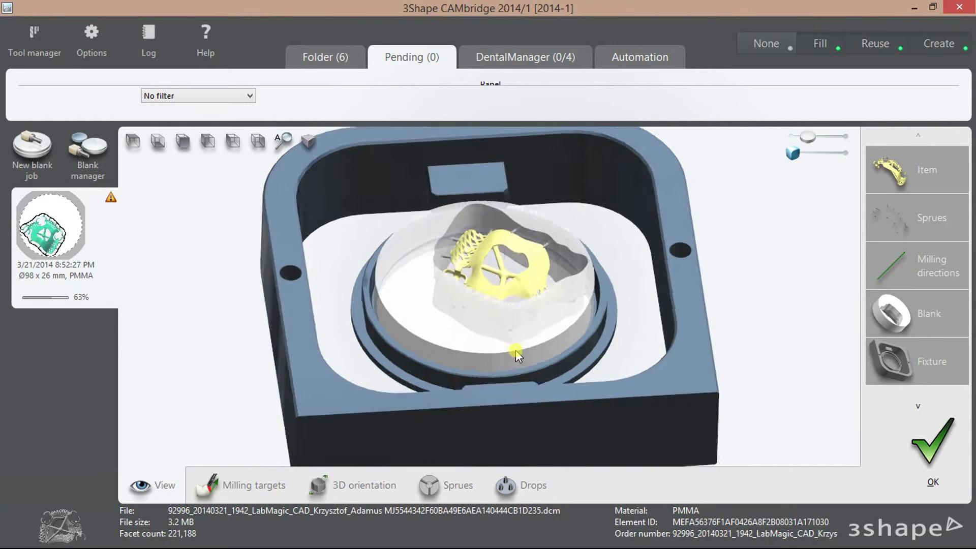
Show the fixture adaptor ring and make the blank fully opaque.
left_click(921, 405)
left_click(916, 364)
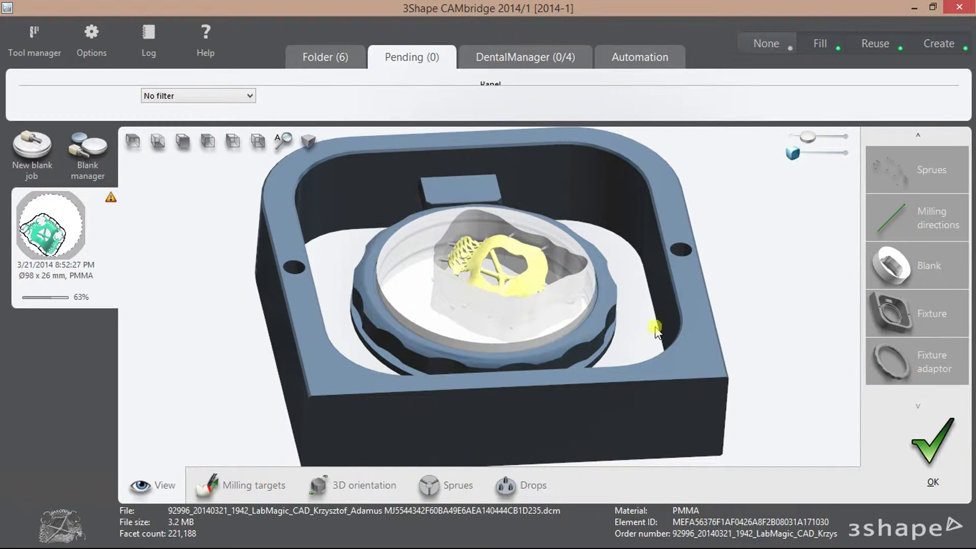
mouse_move(656, 329)
right_mouse_down()
mouse_move(677, 305)
mouse_move(693, 331)
mouse_move(514, 325)
mouse_move(523, 308)
mouse_move(521, 356)
right_mouse_up()
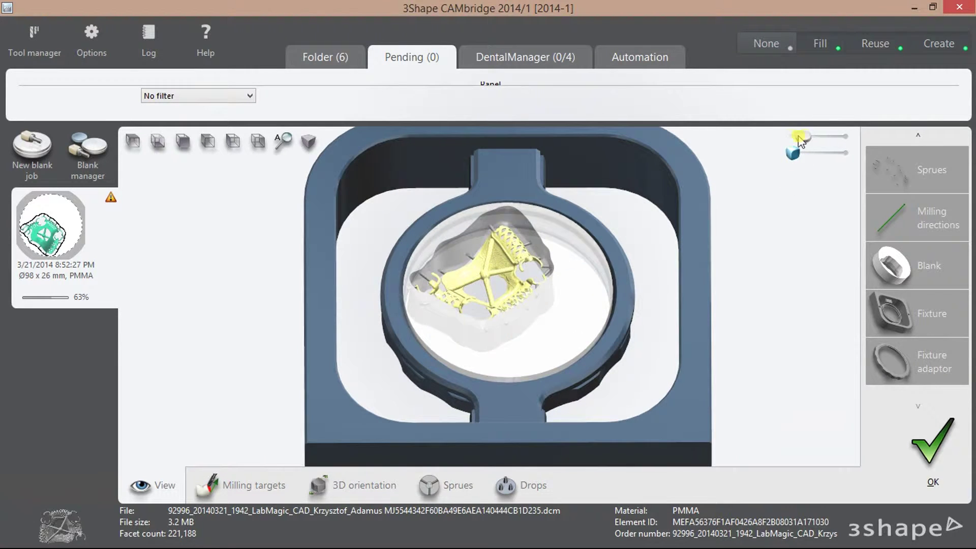
mouse_move(801, 142)
left_mouse_down()
mouse_move(781, 140)
mouse_move(850, 137)
mouse_move(790, 144)
left_mouse_up()
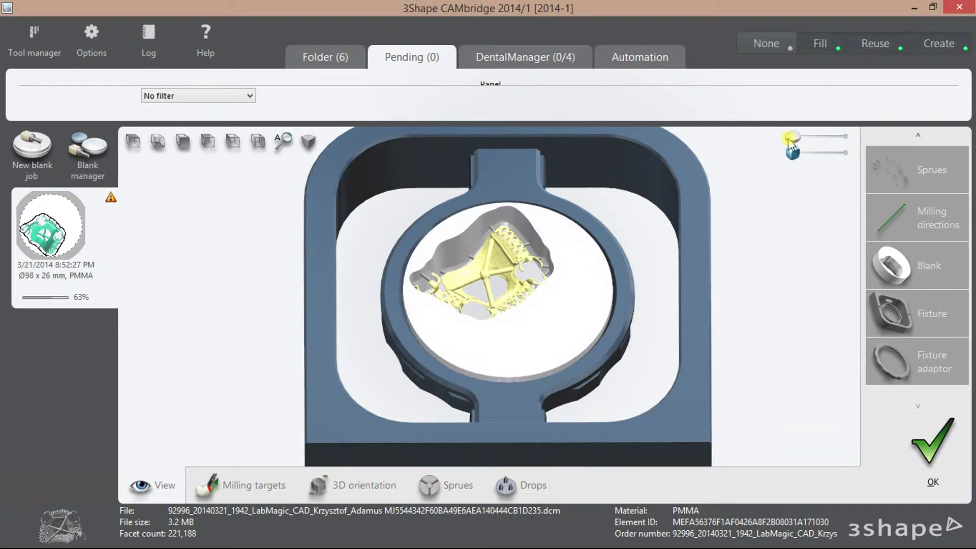
In Milling targets, enable Cones and Undercuts and inspect the red undercut areas.
left_click(214, 481)
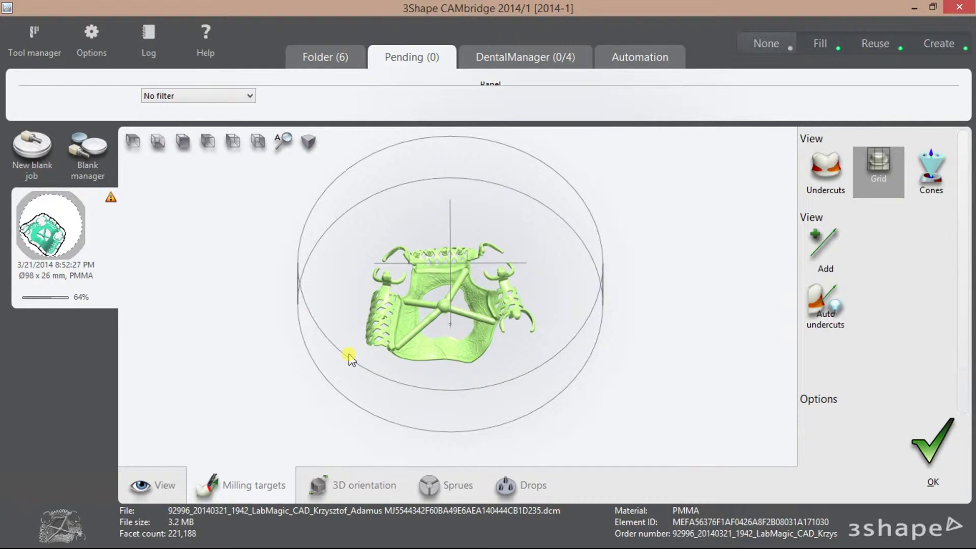
left_click(909, 178)
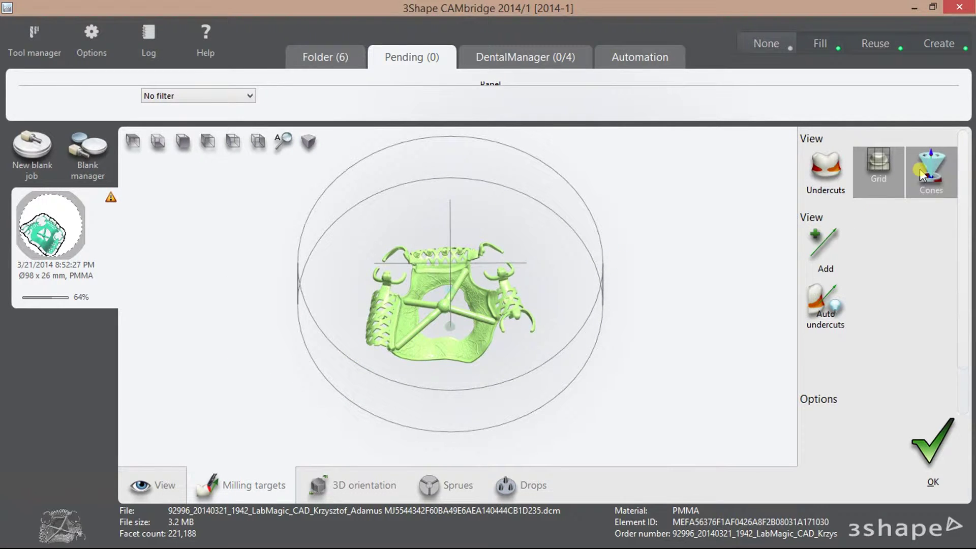
left_click(820, 182)
left_click(474, 260)
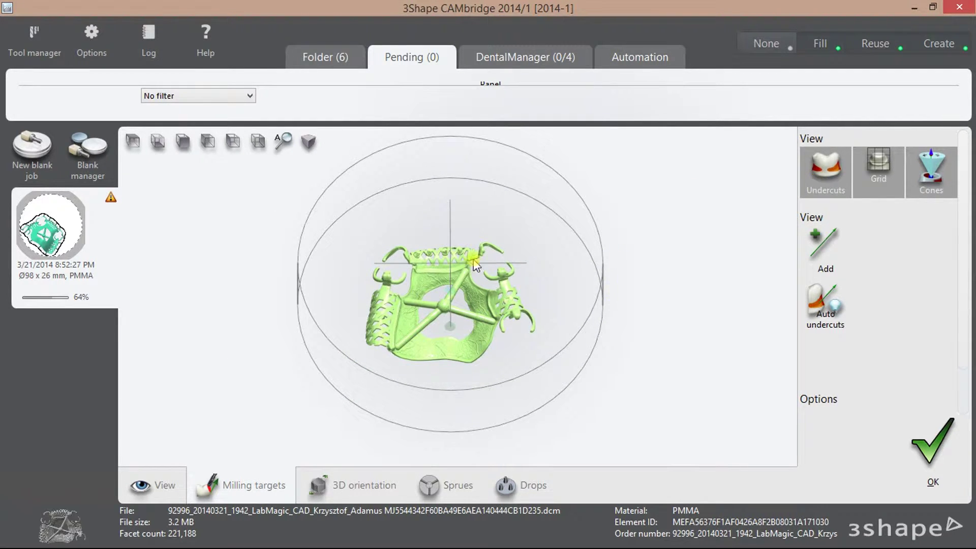
right_click_drag(461, 262, 421, 375)
Orient the framework trying Min. height, Upside down and Height in, then enter the Sprues stage.
left_click(372, 478)
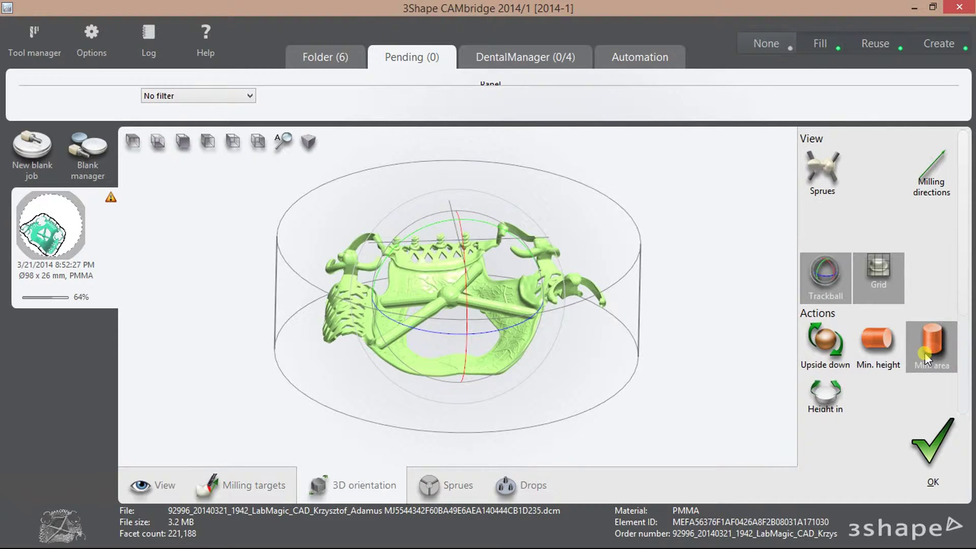
left_click(880, 347)
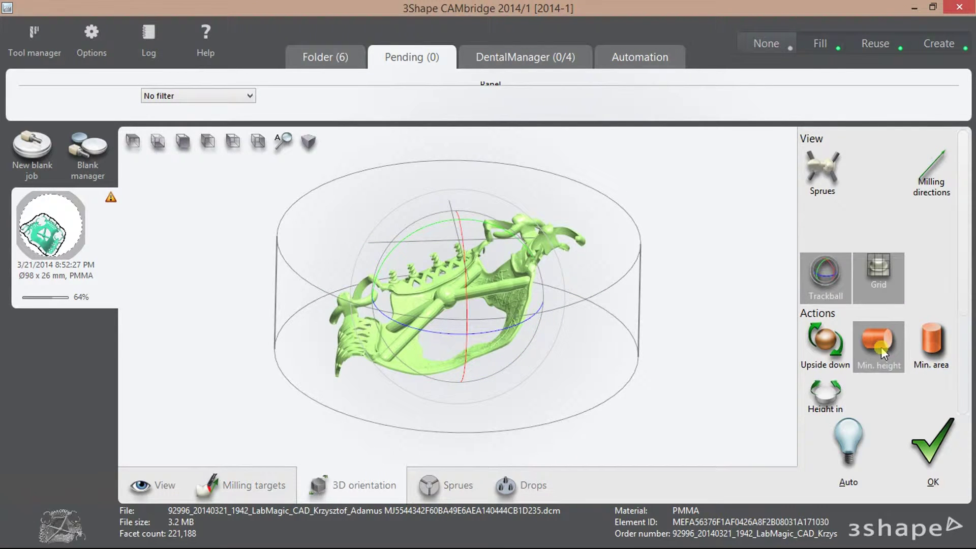
left_click(839, 351)
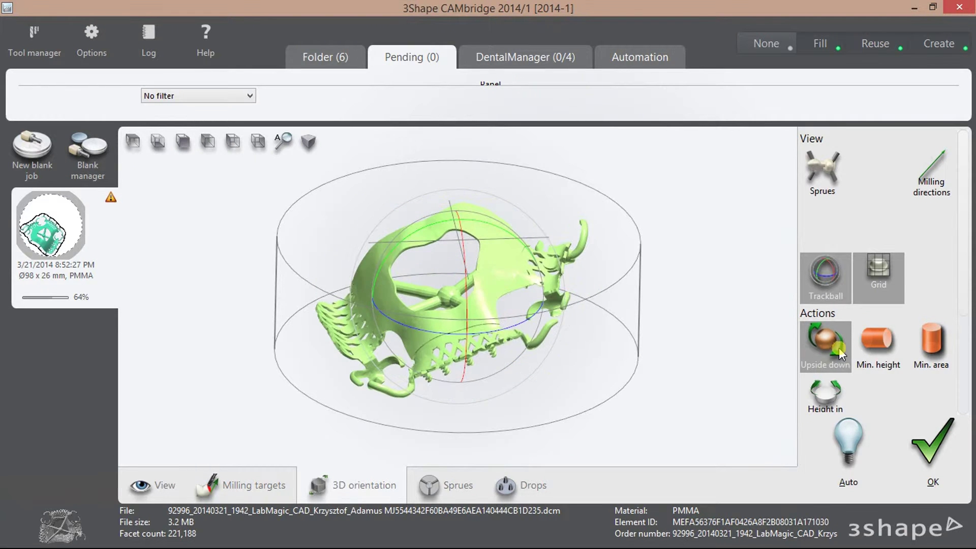
left_click(839, 352)
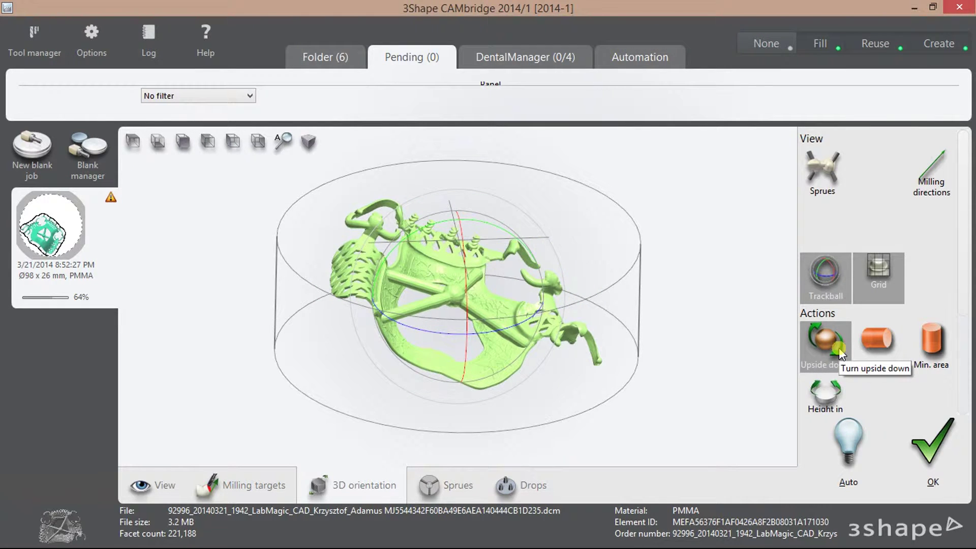
left_click(840, 351)
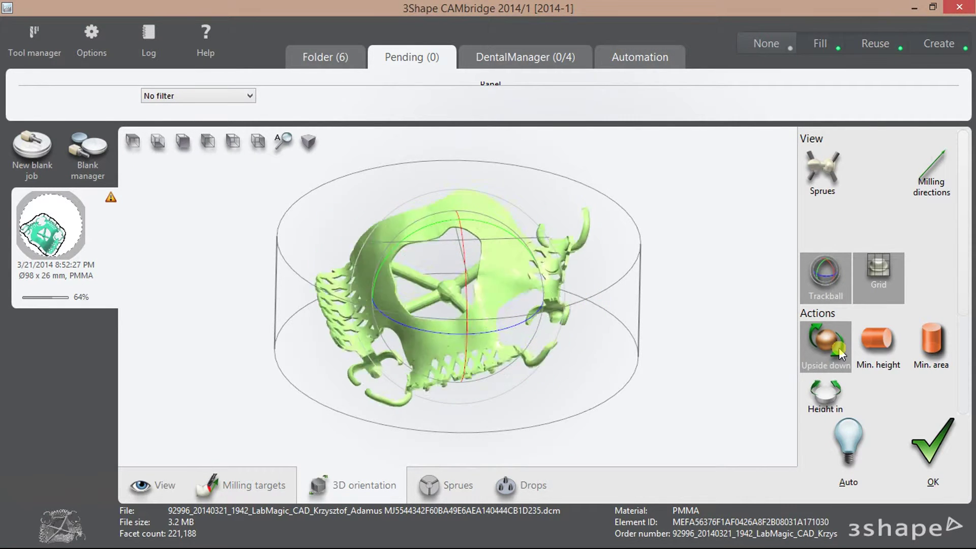
left_click(831, 396)
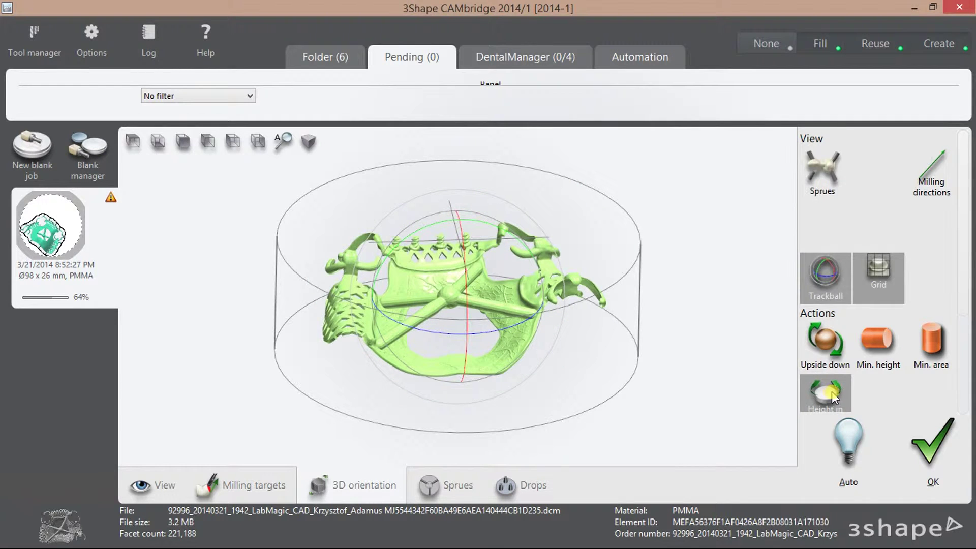
left_click(458, 484)
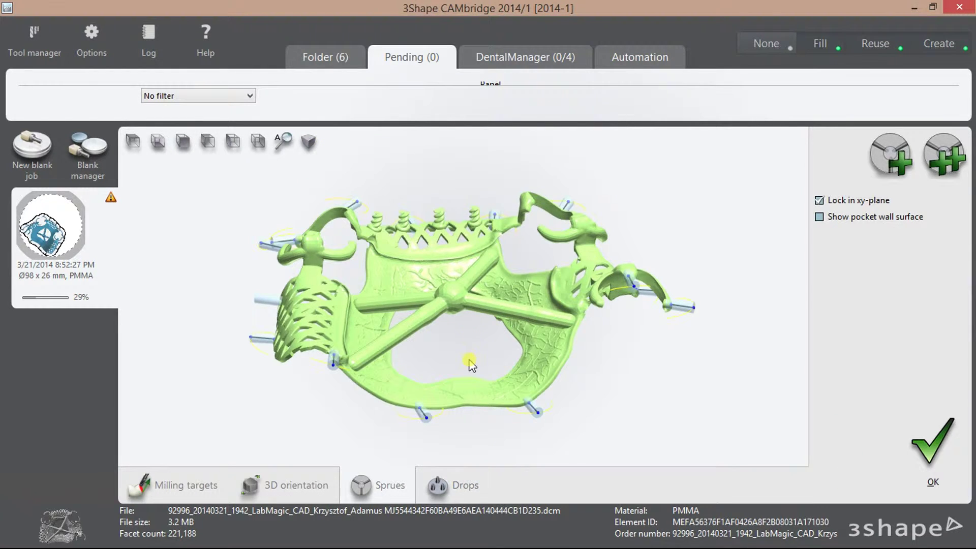
Zoom to the right clasp and drag one sprue's attachment to a new spot.
mouse_move(468, 364)
right_mouse_down()
mouse_move(446, 315)
mouse_move(473, 401)
right_mouse_up()
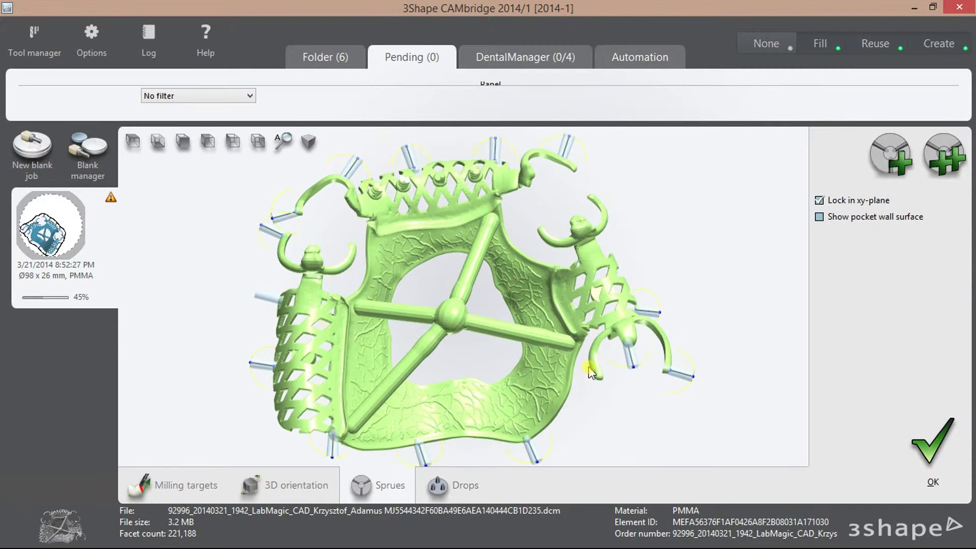
scroll(679, 302, "up", 5)
scroll(613, 350, "up", 2)
left_click(566, 391)
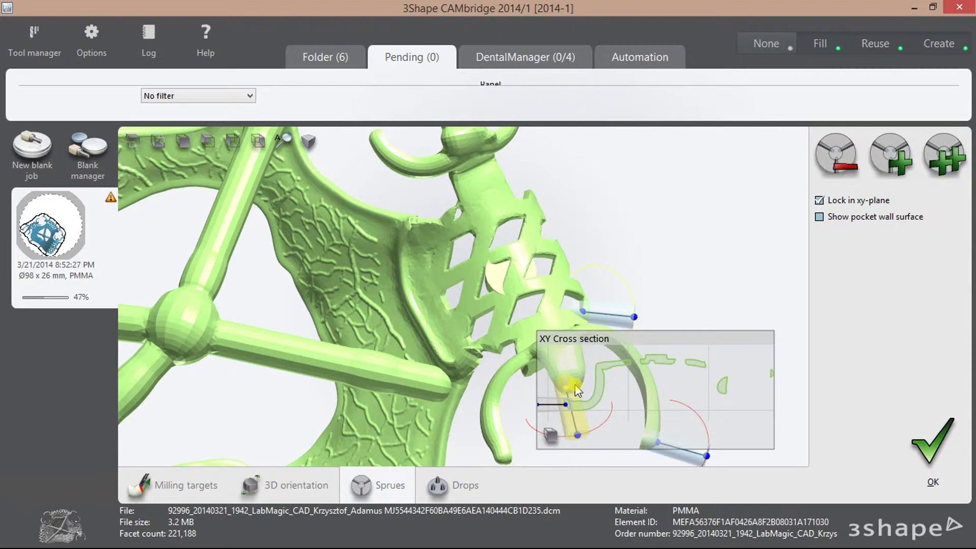
mouse_move(576, 390)
left_mouse_down()
mouse_move(643, 357)
mouse_move(566, 386)
left_mouse_up()
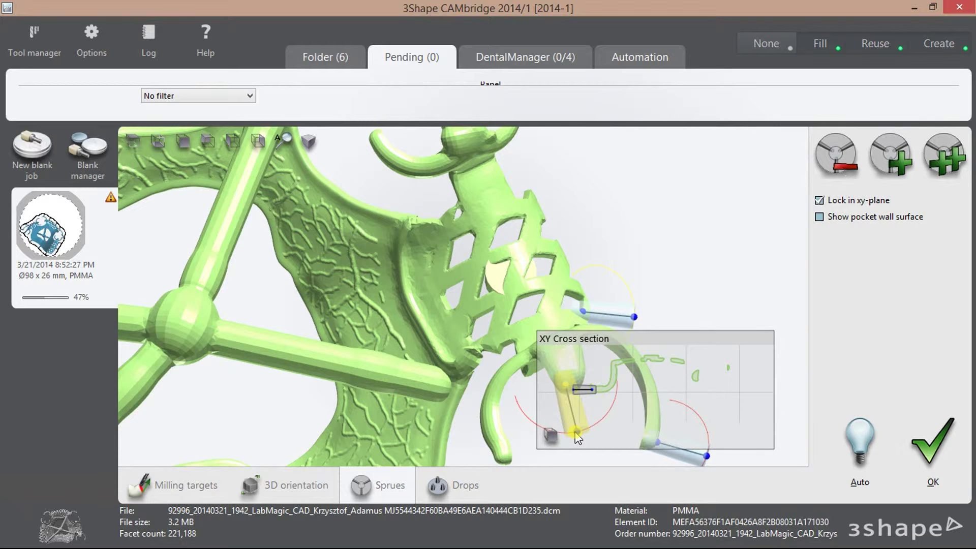
Turn on Show pocket wall surface, deselect the sprue and accept the sprues with OK.
left_click(819, 217)
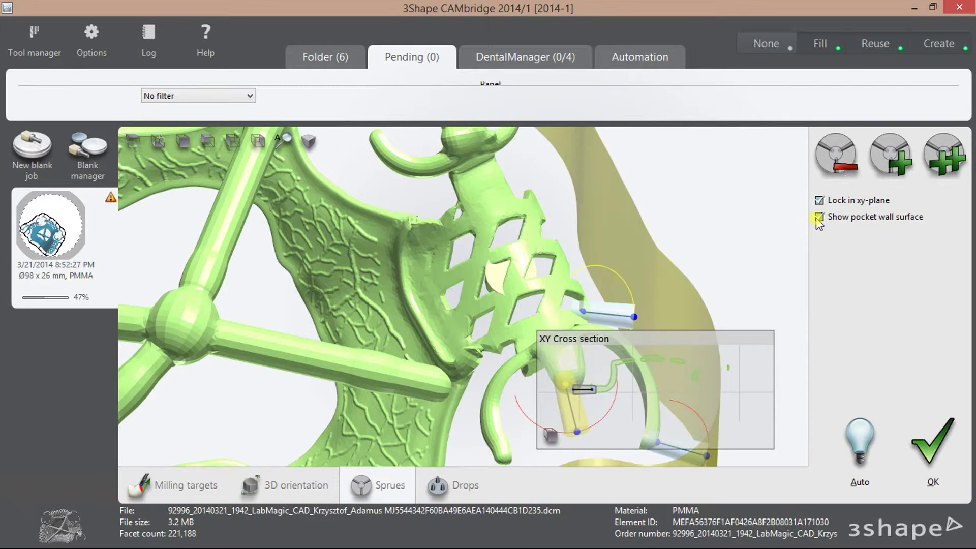
scroll(667, 259, "down", 5)
mouse_move(679, 231)
right_mouse_down()
mouse_move(547, 222)
mouse_move(619, 250)
right_mouse_up()
left_click(550, 435)
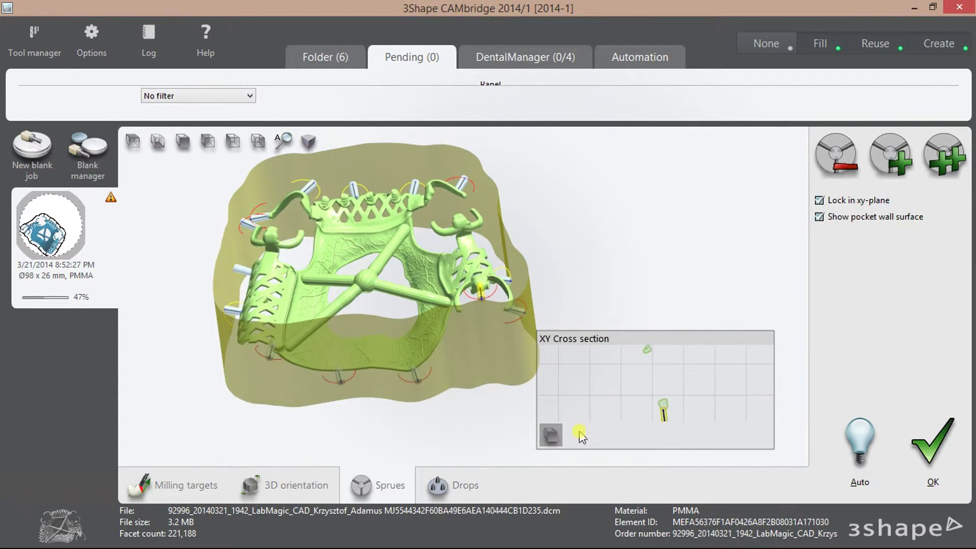
left_click(675, 381)
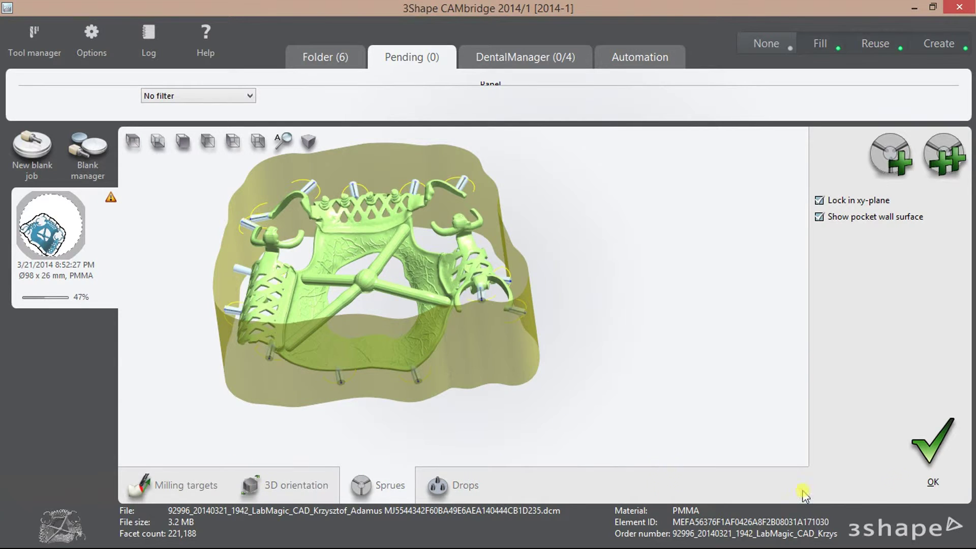
left_click(933, 448)
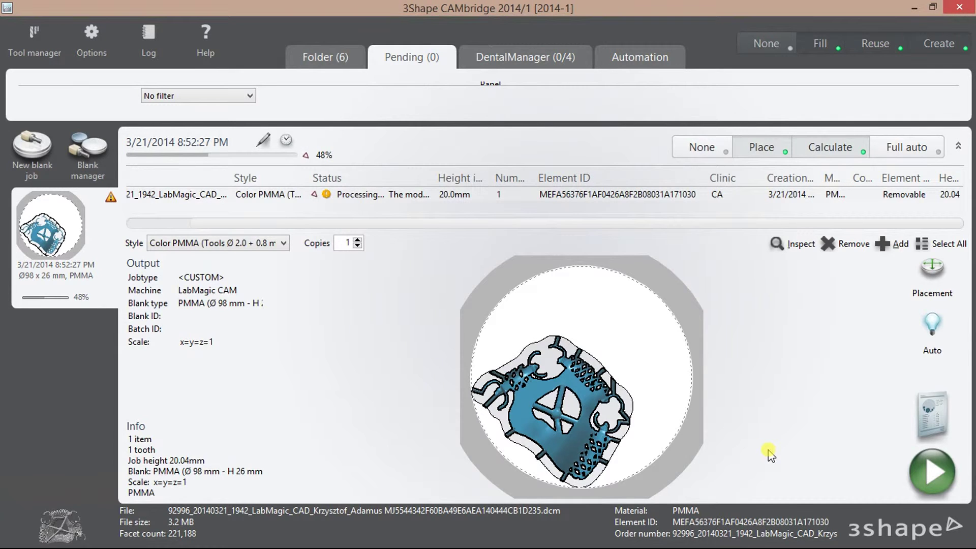
In 2D Placement, nudge the framework manually, then reset it to Auto placement.
left_click(955, 272)
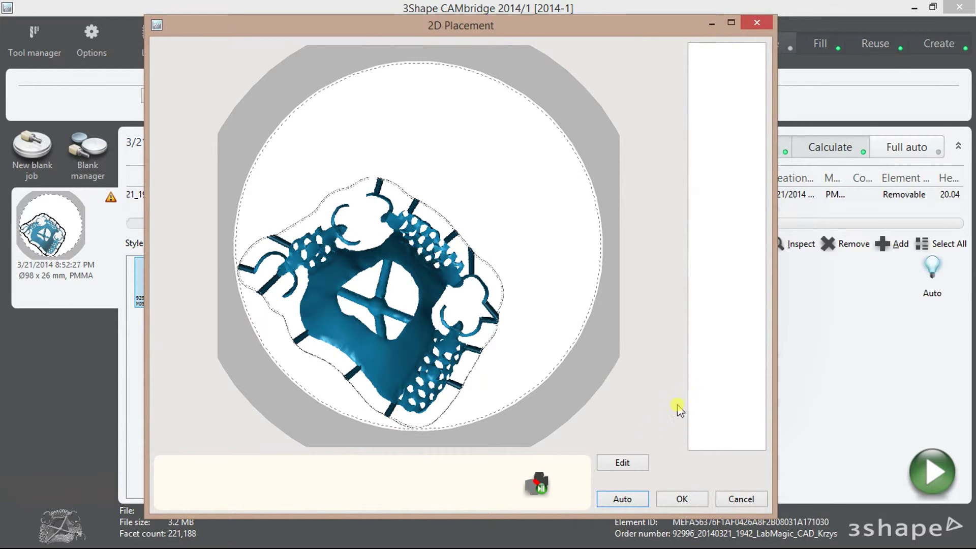
left_click(630, 464)
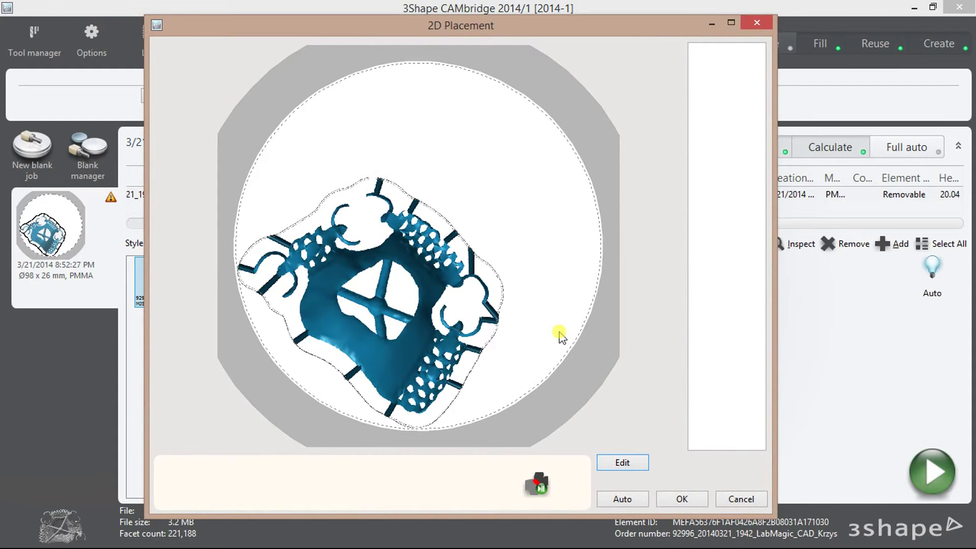
left_click(409, 335)
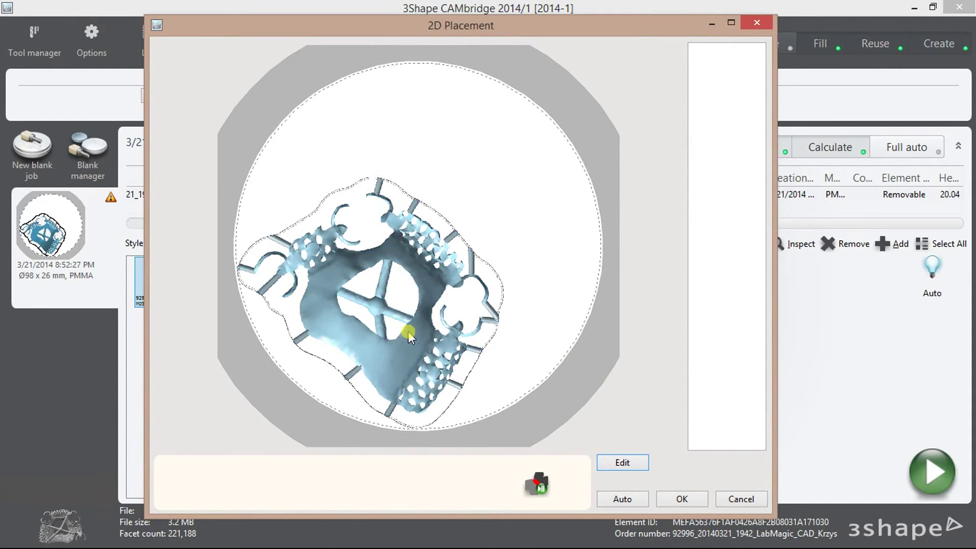
mouse_move(409, 335)
left_mouse_down()
mouse_move(410, 322)
mouse_move(408, 331)
mouse_move(423, 332)
mouse_move(423, 356)
mouse_move(404, 350)
mouse_move(407, 328)
mouse_move(424, 330)
mouse_move(405, 321)
left_mouse_up()
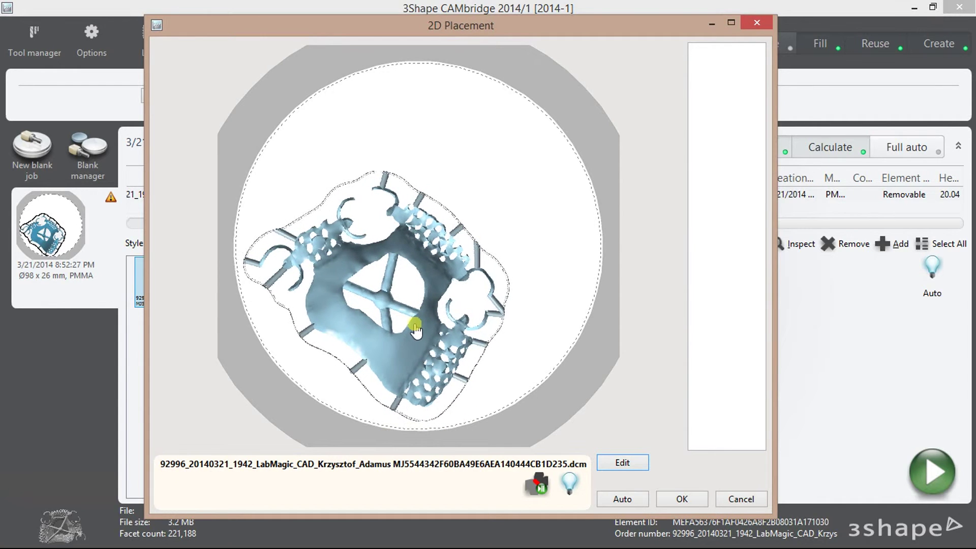
left_click(620, 496)
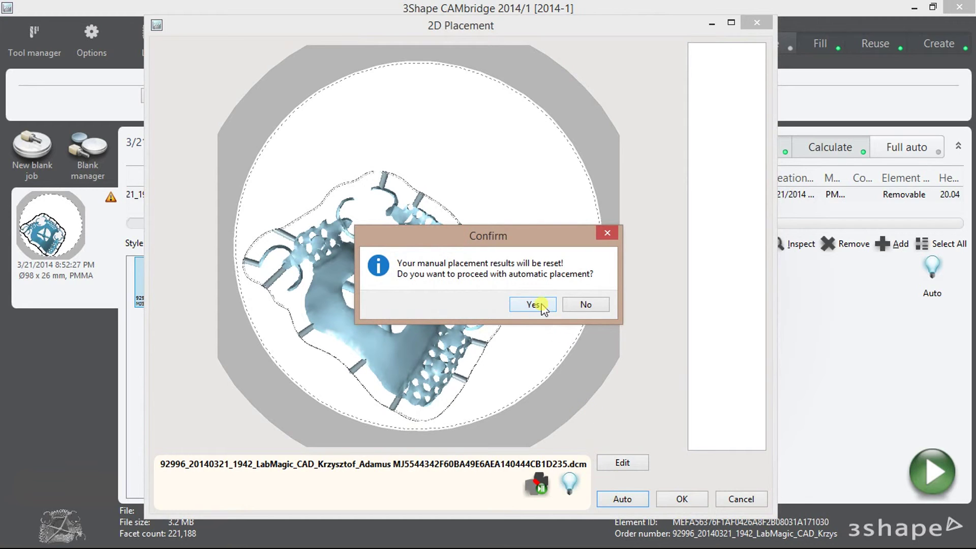
left_click(534, 305)
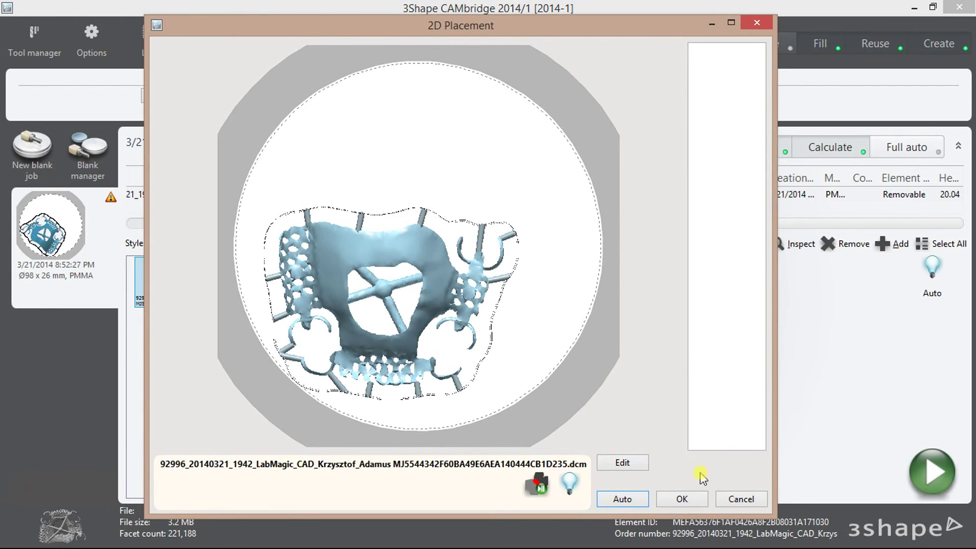
Accept the 2D placement with OK so the PMMA blank job starts calculating.
left_click(672, 498)
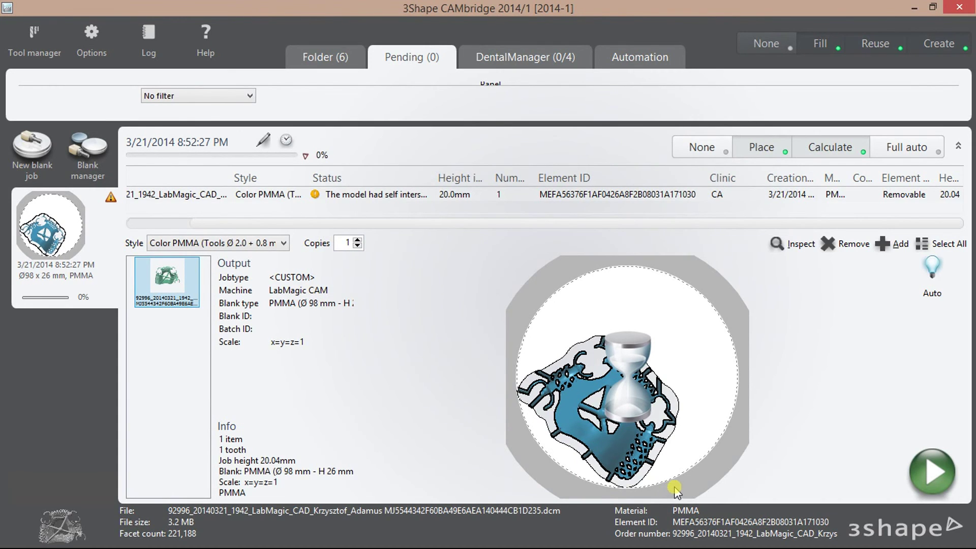
right_click(826, 538)
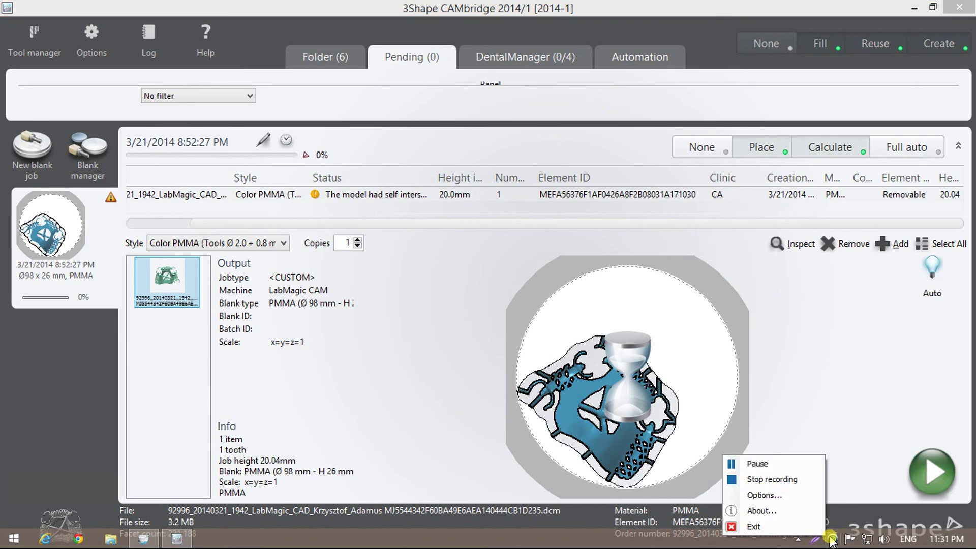